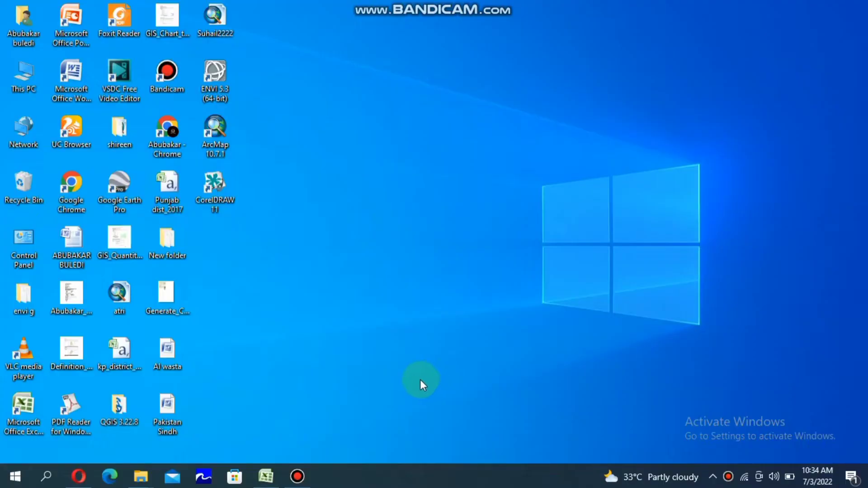
- Launch Chrome and run a Google search for 'power access climate data'
double_click(163, 128)
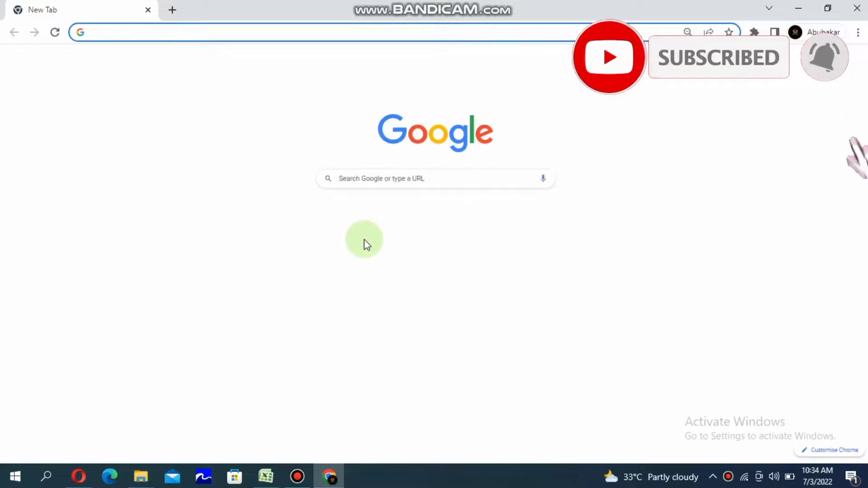
left_click(414, 177)
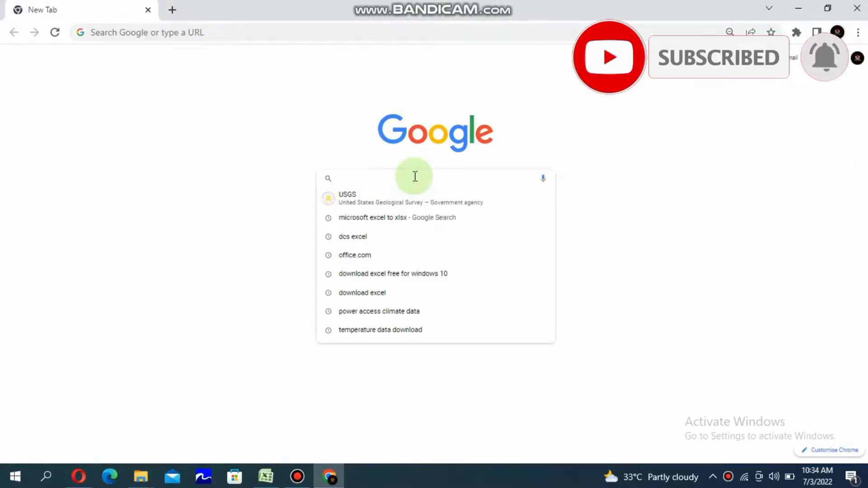
type("pow")
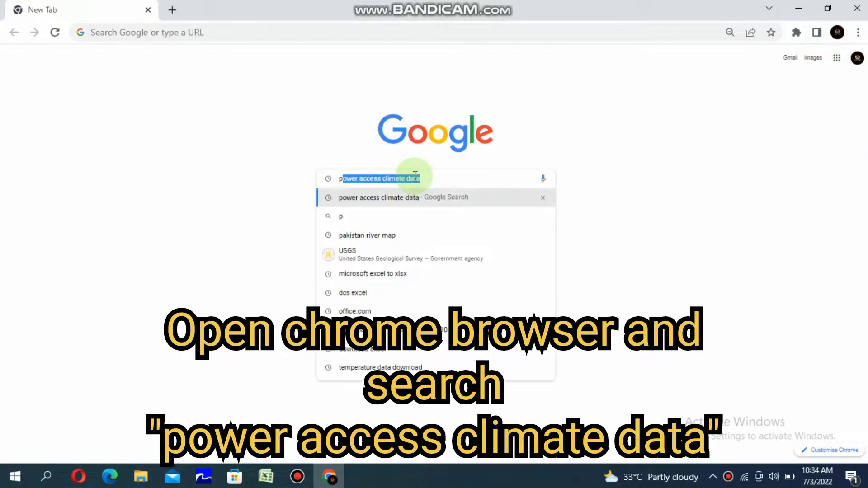
type("er")
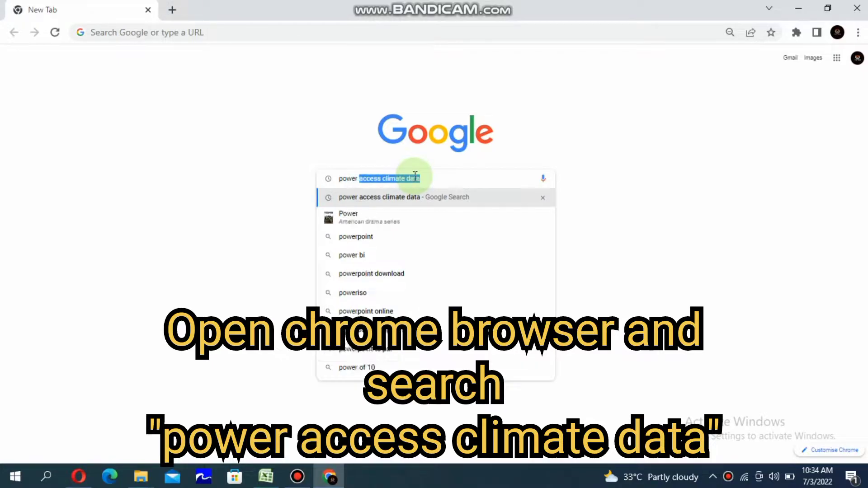
type(" acce")
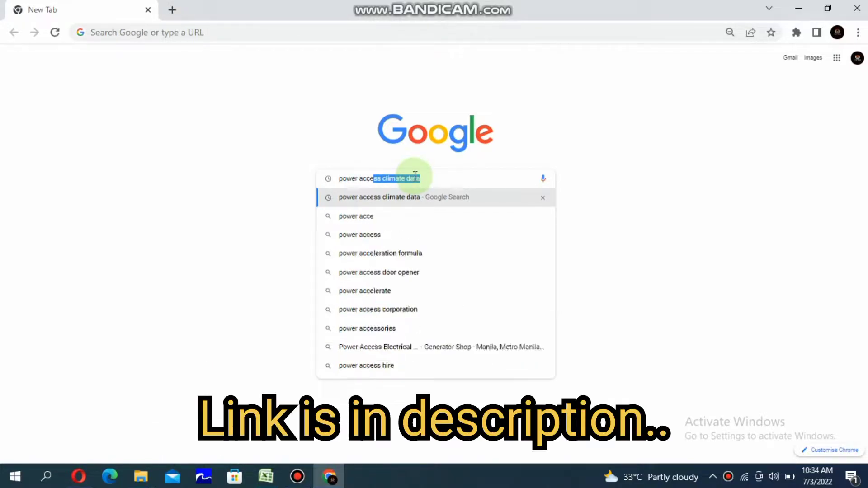
type("ss c")
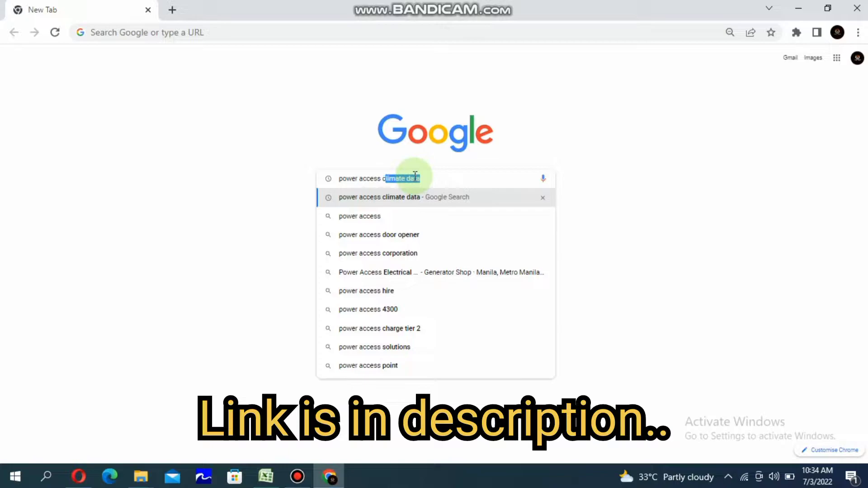
type("lim")
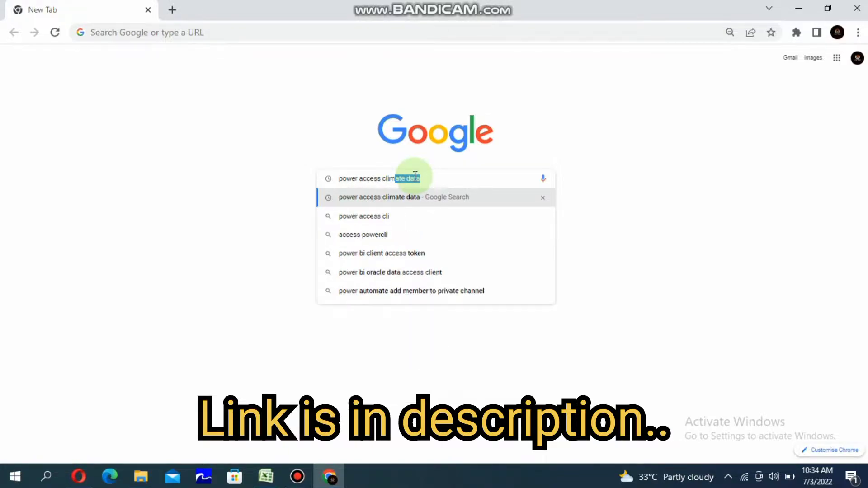
type("ate ")
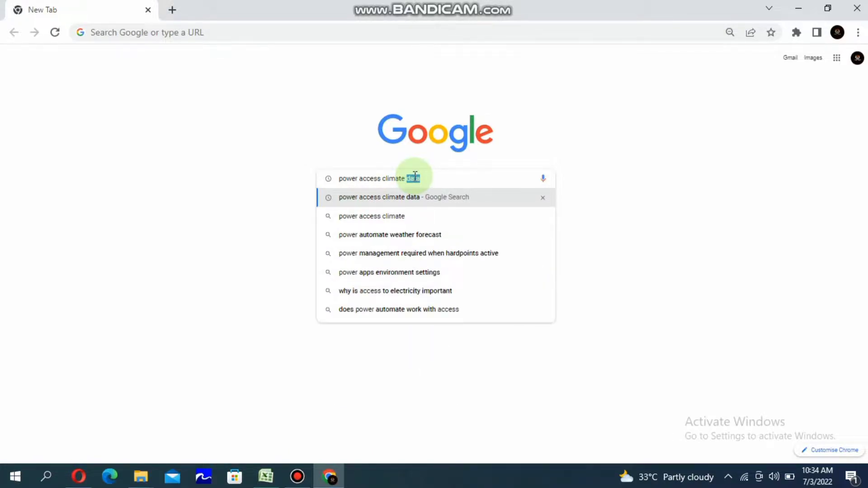
type("data")
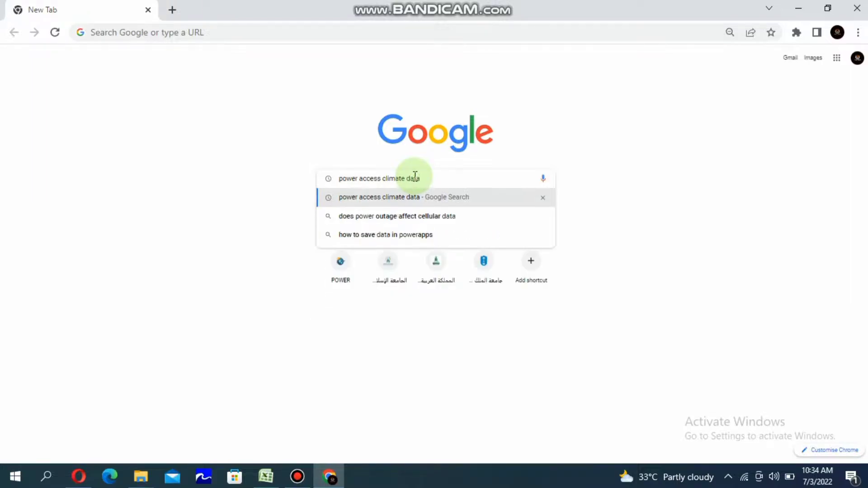
key("Return")
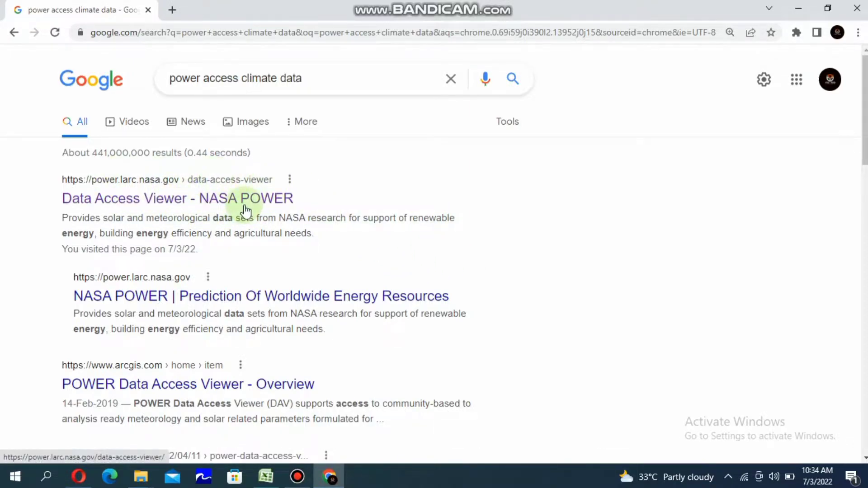
- Open the Data Access Viewer - NASA POWER result and scroll its welcome splash
left_click(207, 201)
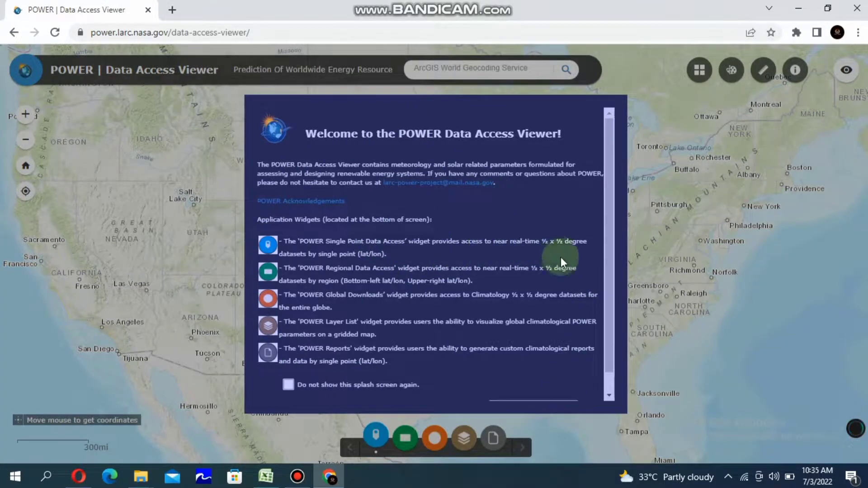
scroll(560, 362, "down", 2)
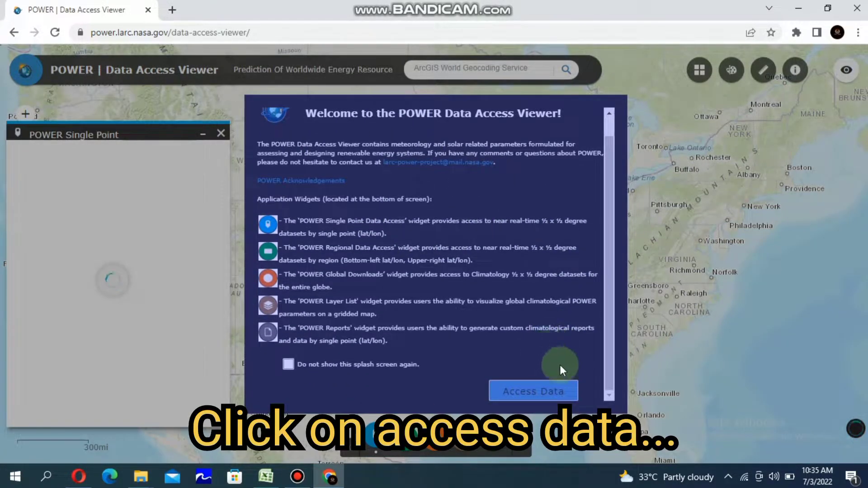
- Dismiss the welcome screen, close the Single Point panel and zoom out to a world view
left_click(536, 394)
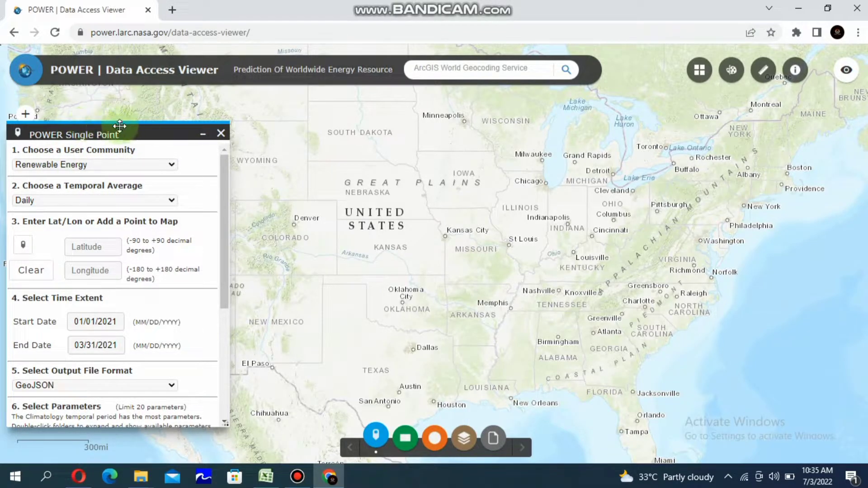
left_click(221, 134)
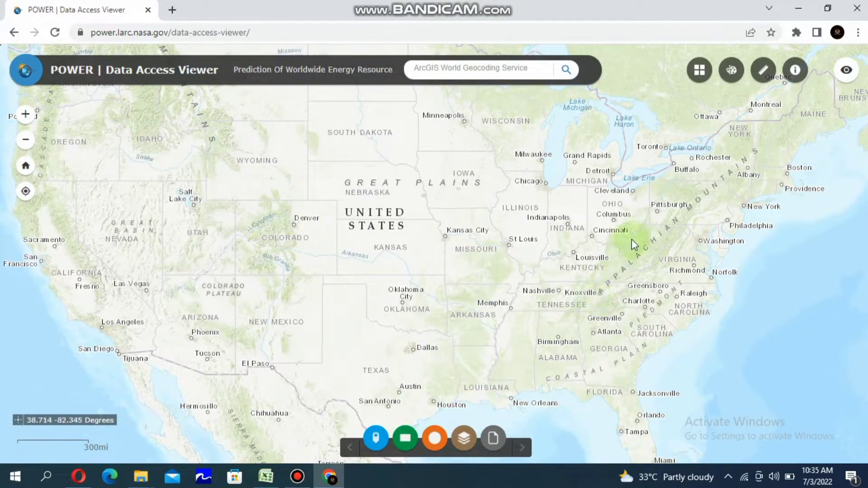
left_click_drag(632, 240, 507, 232)
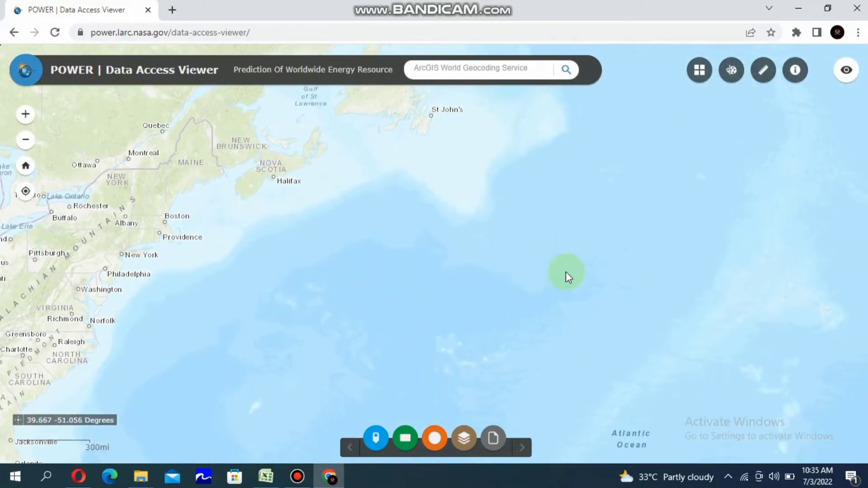
left_click_drag(567, 276, 434, 266)
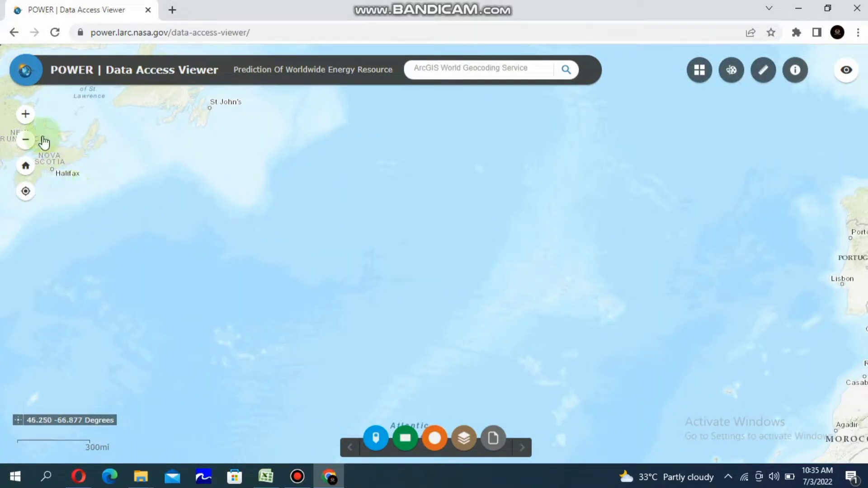
left_click(18, 147)
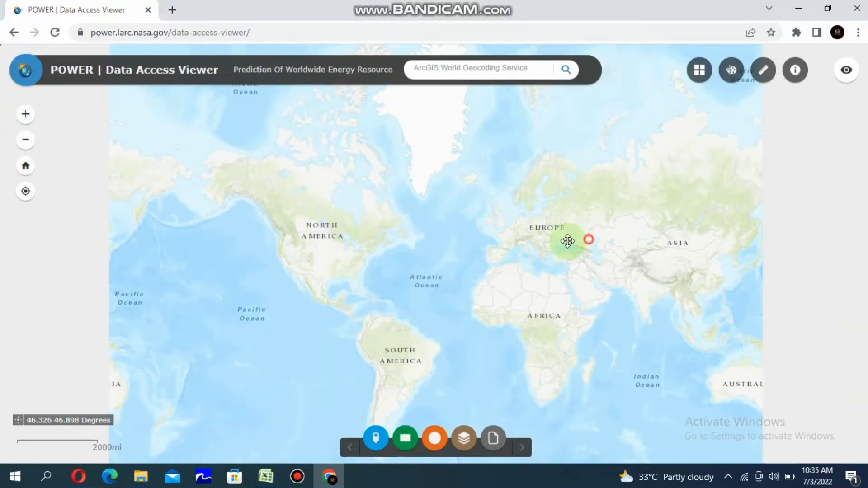
- Pan and zoom the map in across Asia until Pakistan is centred
left_click_drag(566, 240, 401, 234)
left_click_drag(524, 272, 315, 190)
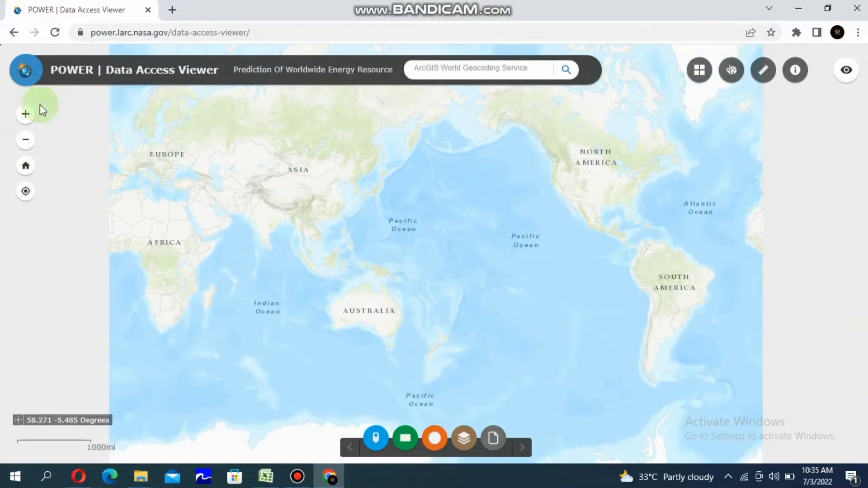
left_click(27, 116)
left_click(27, 115)
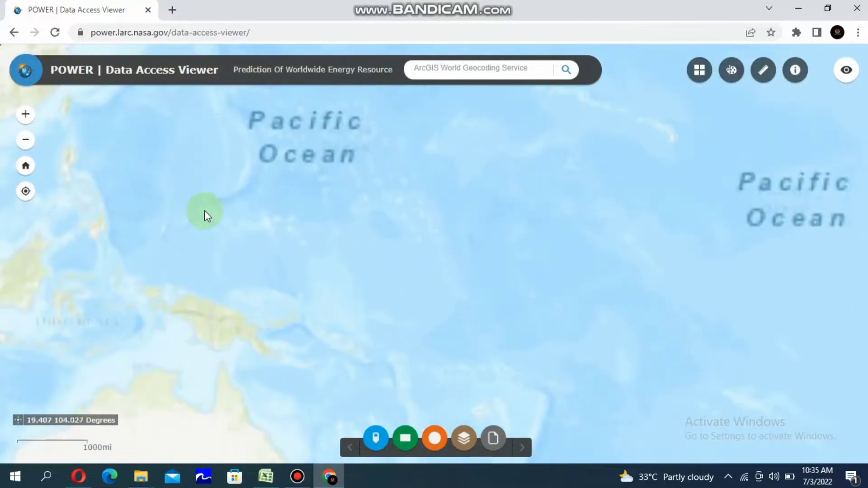
left_click_drag(205, 213, 670, 326)
left_click_drag(302, 226, 468, 333)
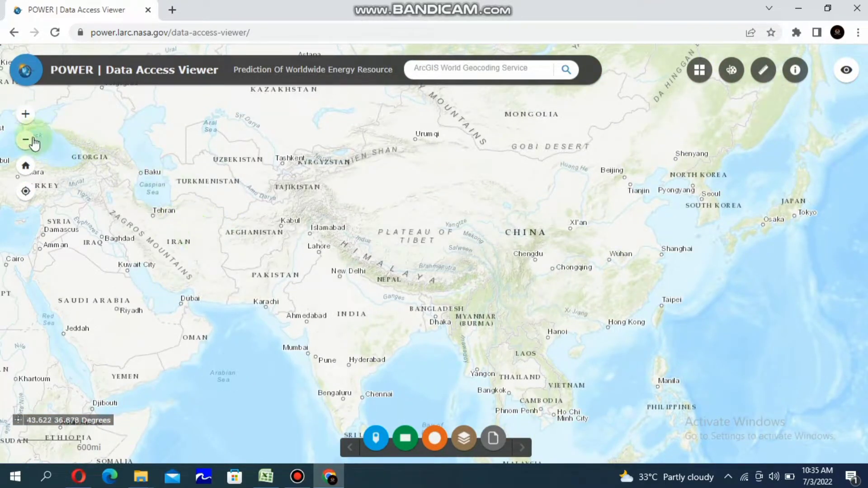
left_click(25, 115)
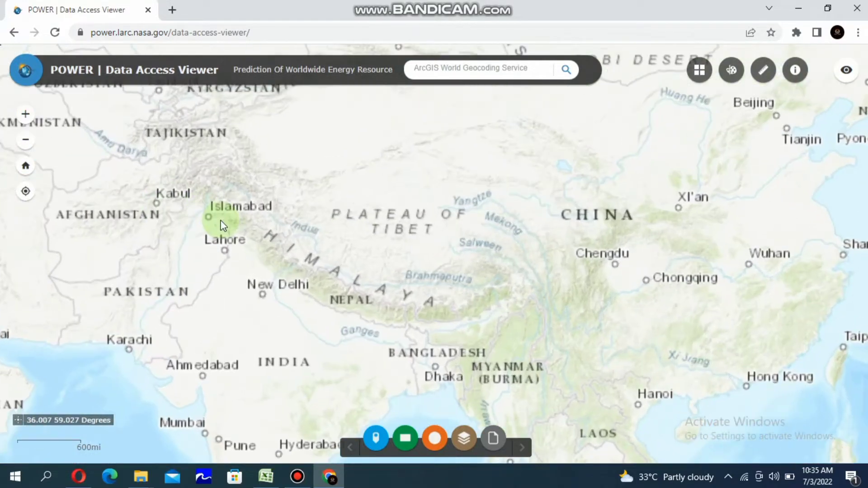
mouse_move(207, 242)
left_mouse_down()
mouse_move(323, 213)
mouse_move(396, 174)
left_mouse_up()
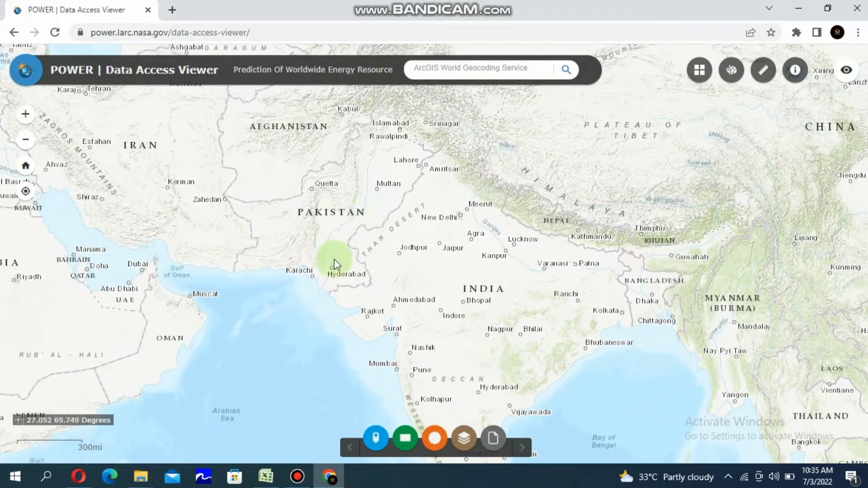
- Place a single point in Sindh near Hyderabad (25.9903, 68.8265)
left_click(384, 436)
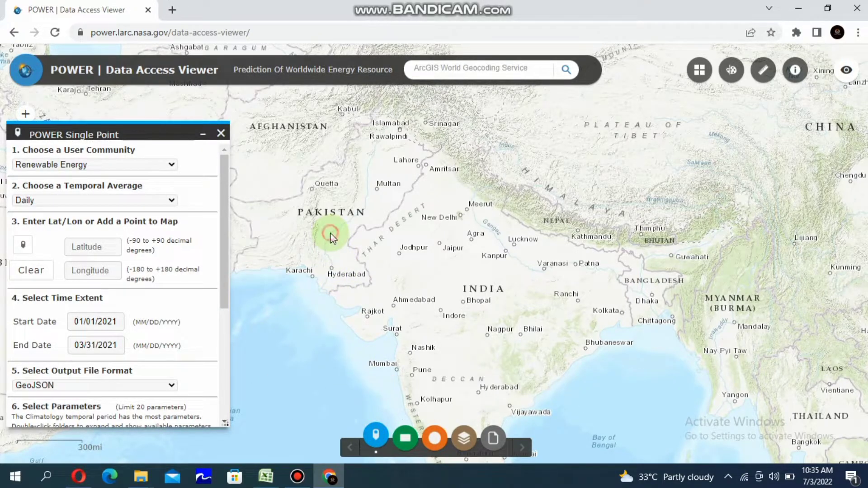
left_click_drag(335, 246, 418, 266)
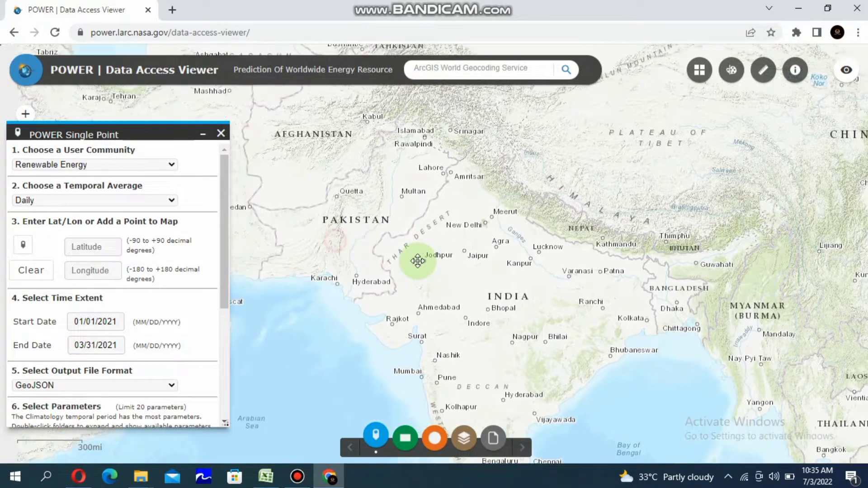
left_click(16, 246)
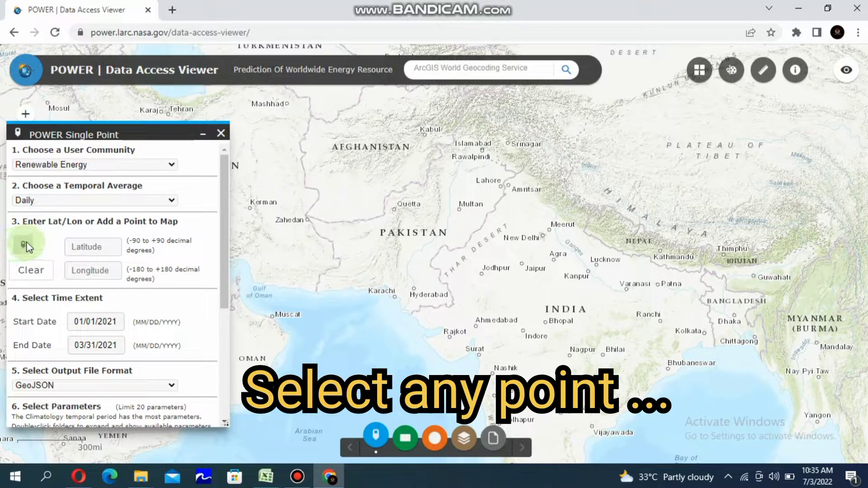
left_click(417, 289)
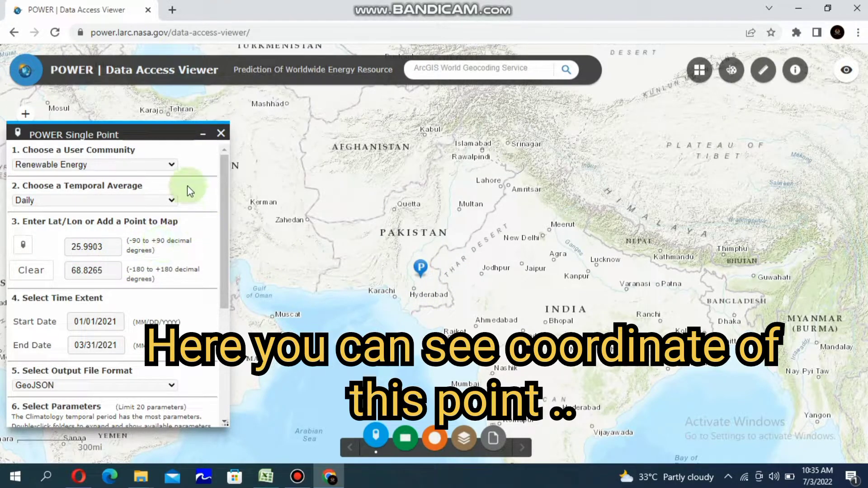
- Choose Renewable Energy as the user community and Monthly & Annual temporal averaging
left_click(171, 165)
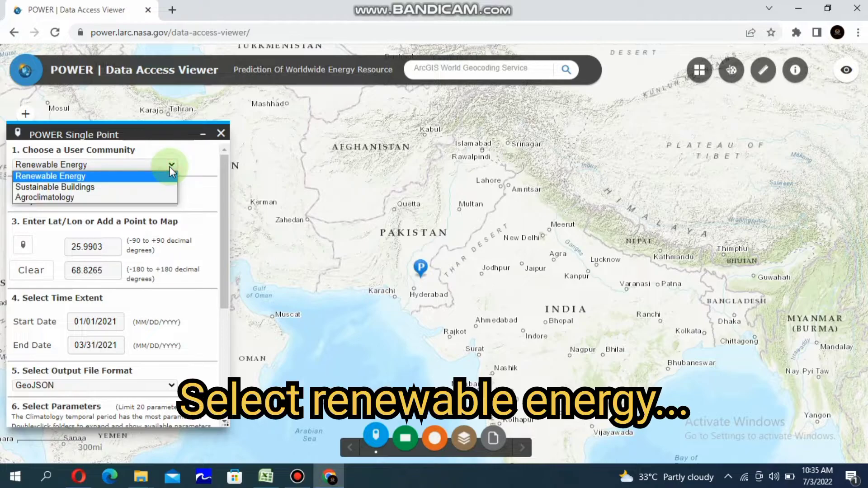
left_click(109, 177)
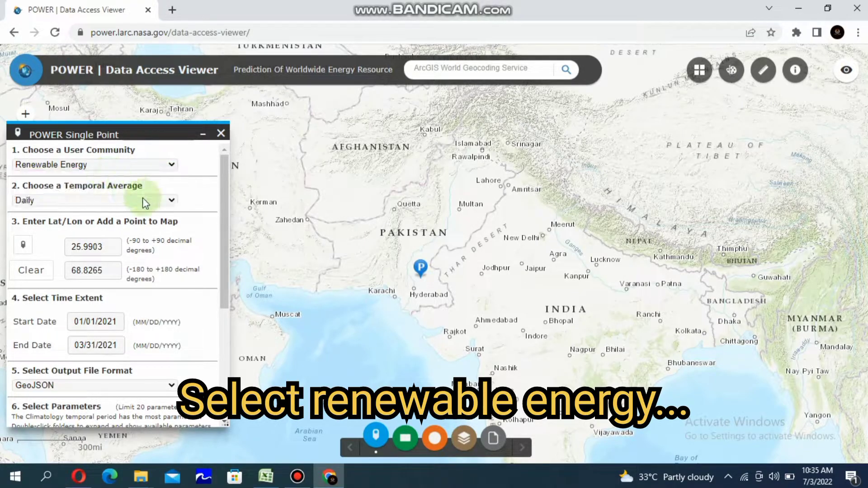
left_click(171, 200)
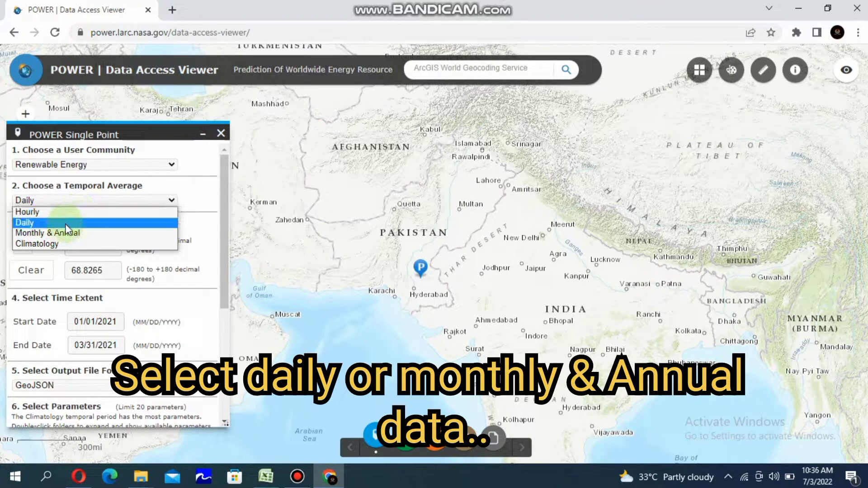
left_click(67, 235)
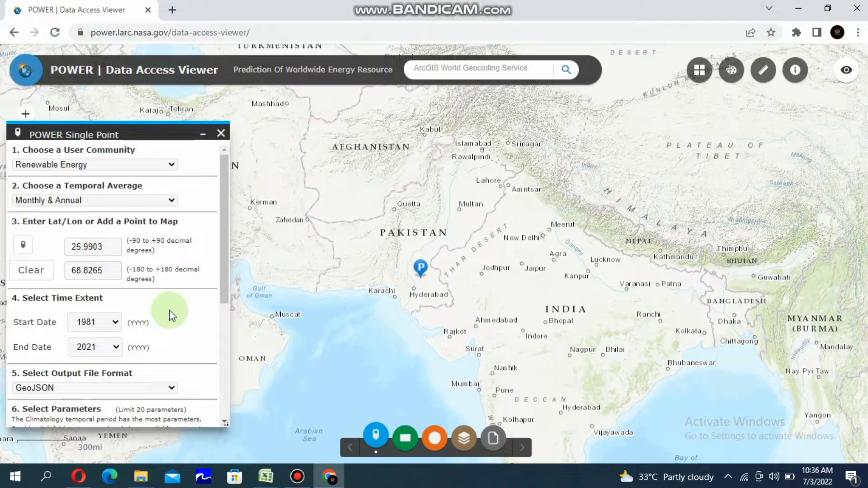
- Set the start year to 2019, keeping 2021 as the end year
scroll(171, 316, "down", 3)
left_click(114, 198)
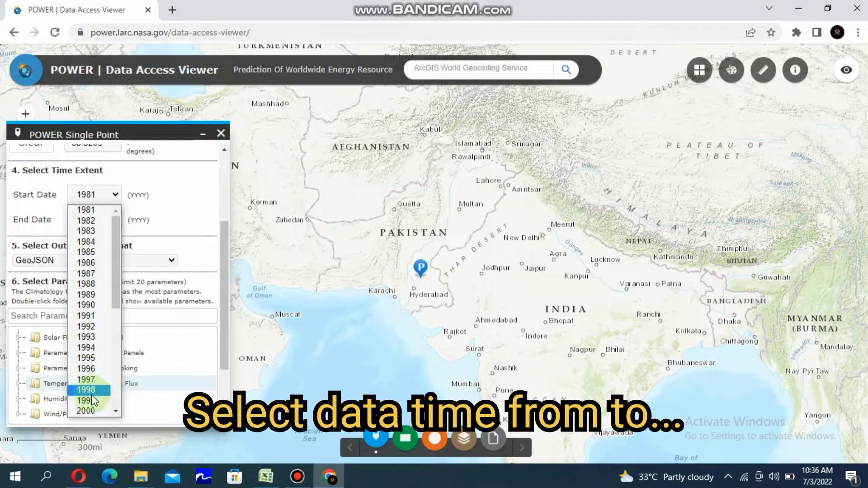
scroll(93, 362, "up", 1)
scroll(70, 325, "down", 3)
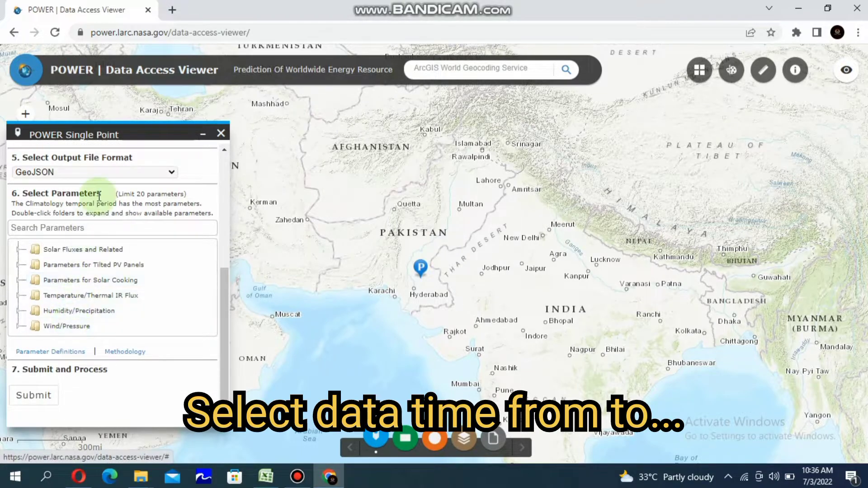
scroll(116, 237, "up", 3)
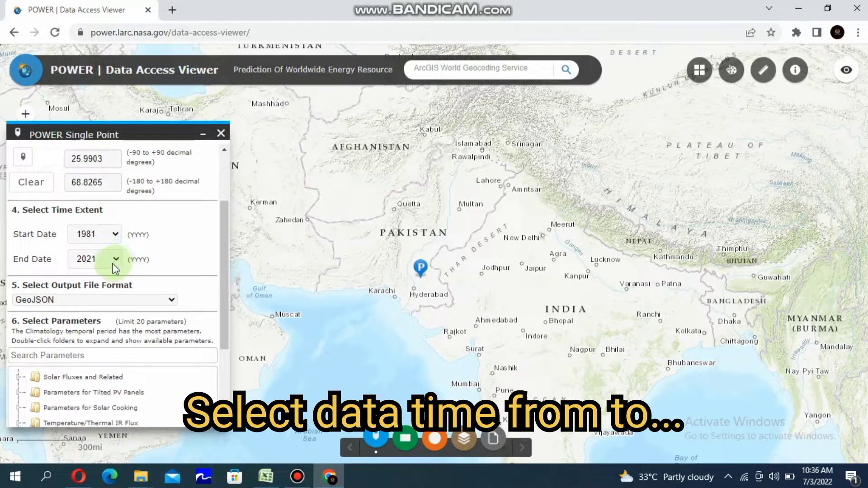
left_click(113, 235)
scroll(90, 379, "down", 2)
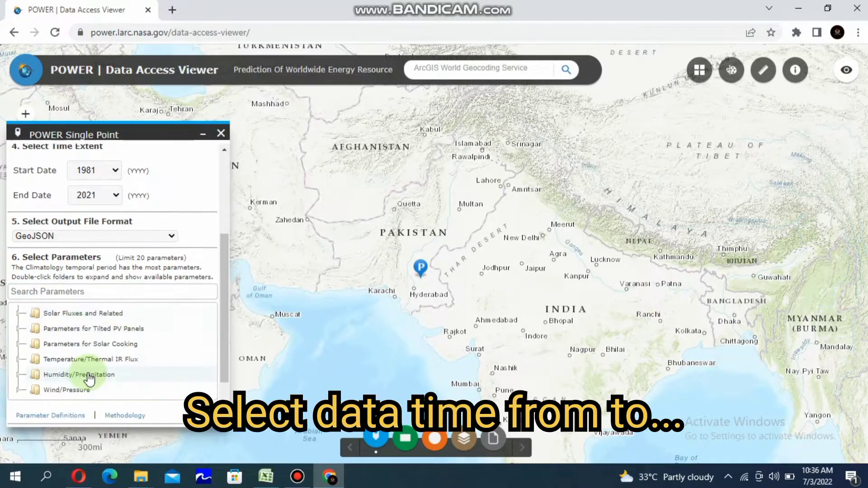
scroll(126, 298, "up", 3)
left_click(115, 298)
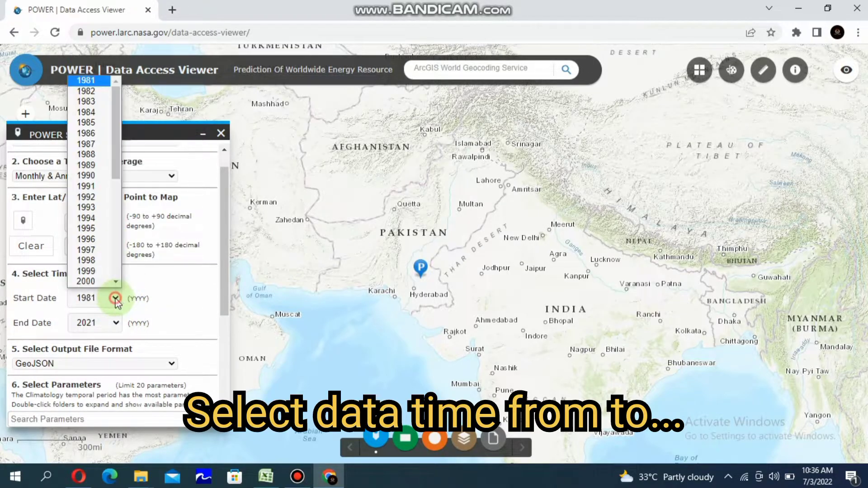
scroll(116, 277, "down", 7)
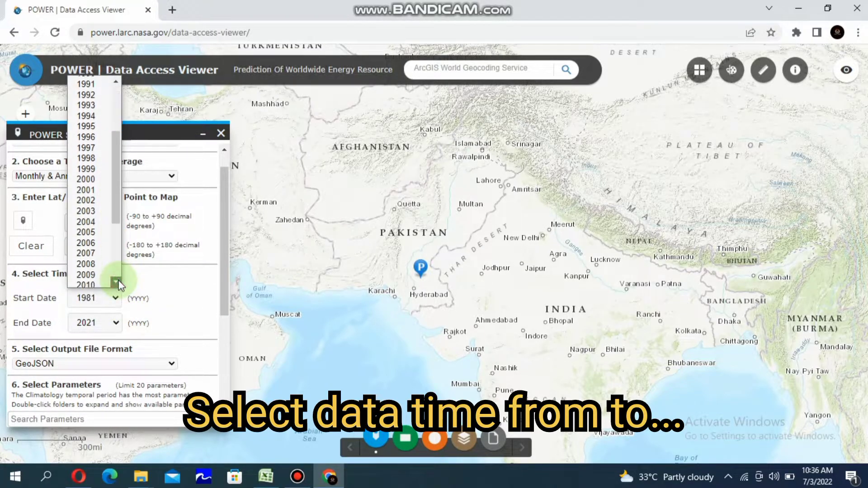
left_click(91, 261)
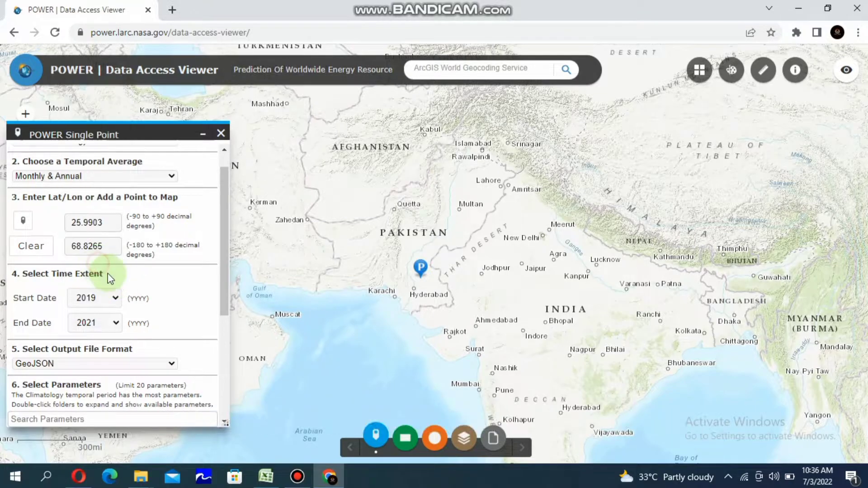
- Select CSV as the output file format
scroll(160, 360, "down", 3)
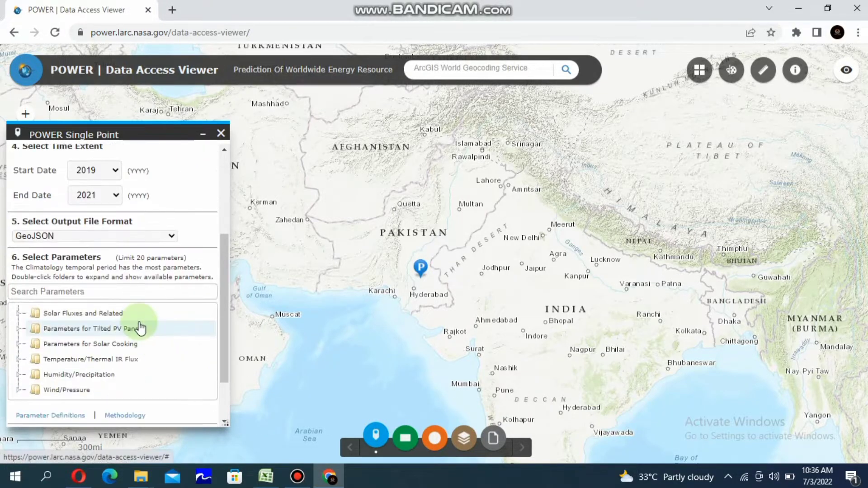
left_click(170, 237)
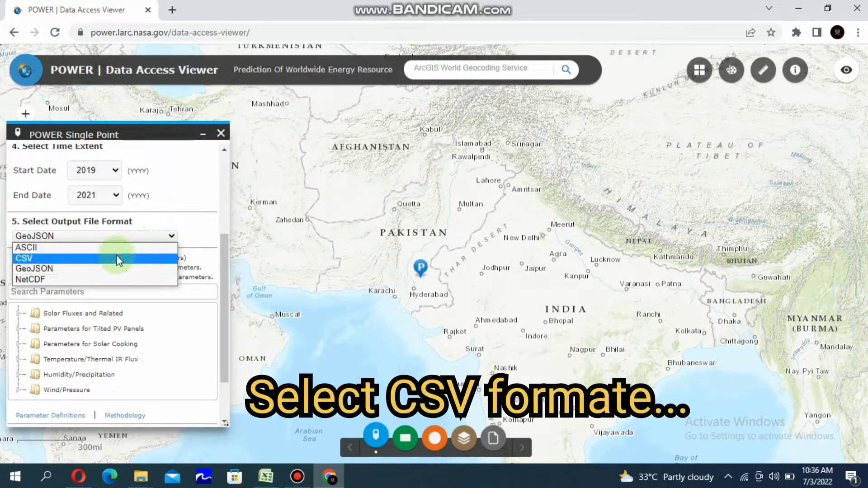
left_click(40, 259)
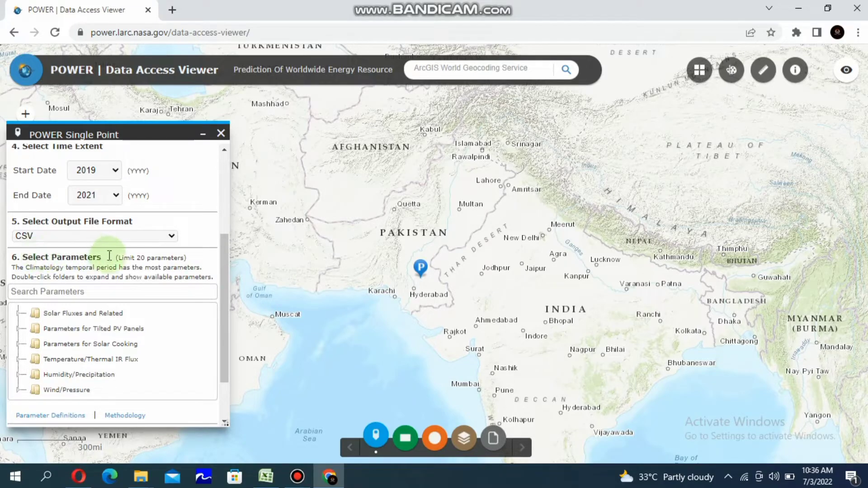
scroll(117, 271, "down", 2)
scroll(118, 278, "down", 1)
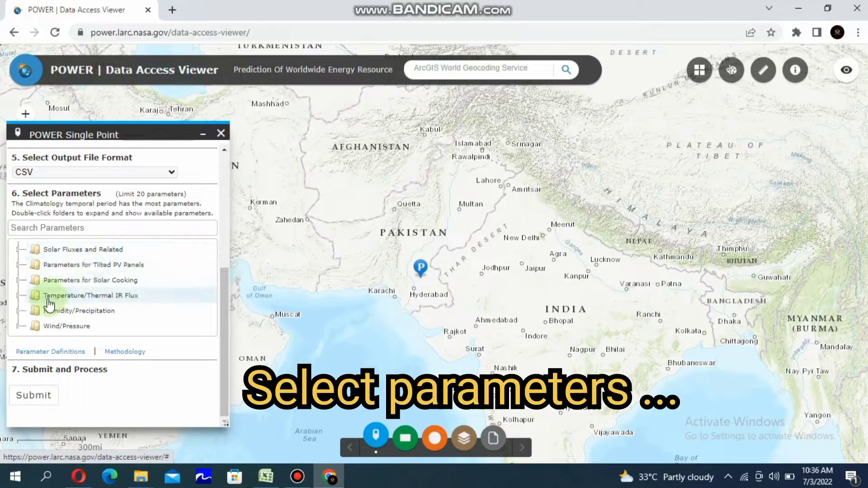
- Tick Precipitation Average under Humidity/Precipitation
double_click(31, 312)
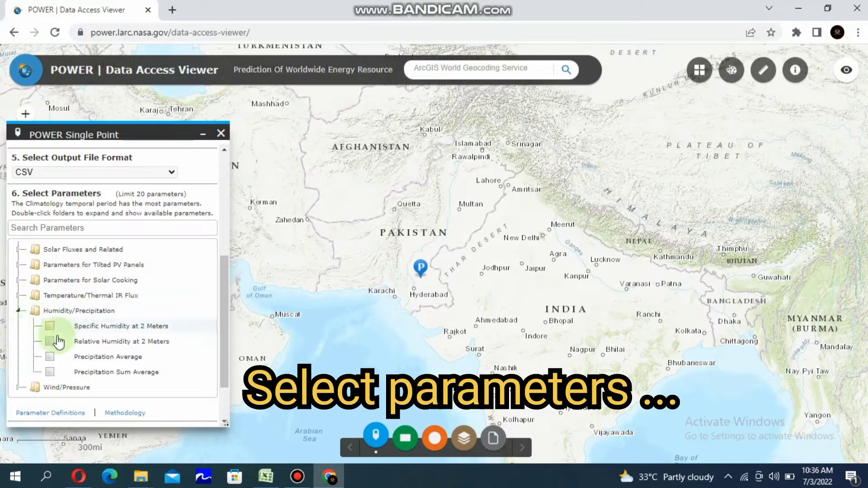
left_click(50, 357)
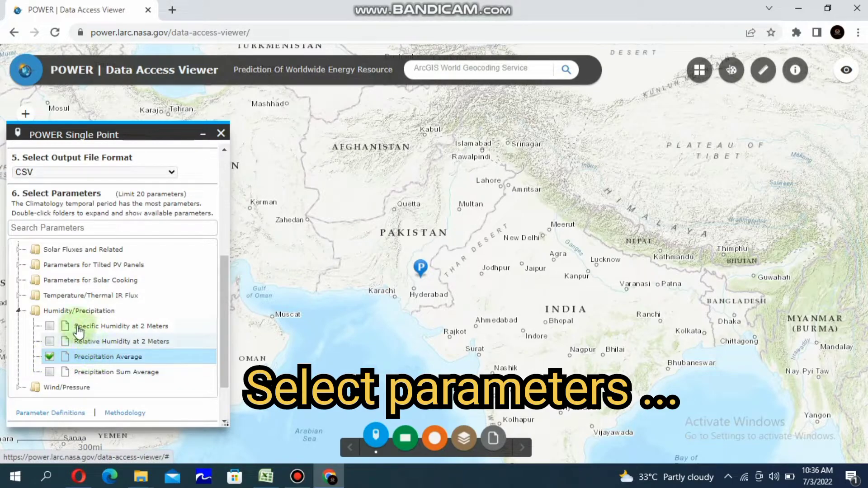
scroll(75, 312, "down", 1)
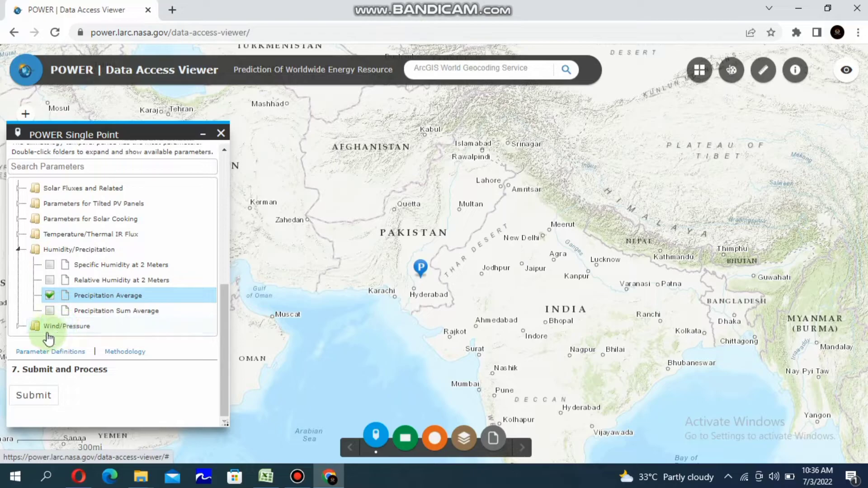
- Tick Temperature at 2 Meters under Temperature/Thermal IR Flux
left_click(18, 326)
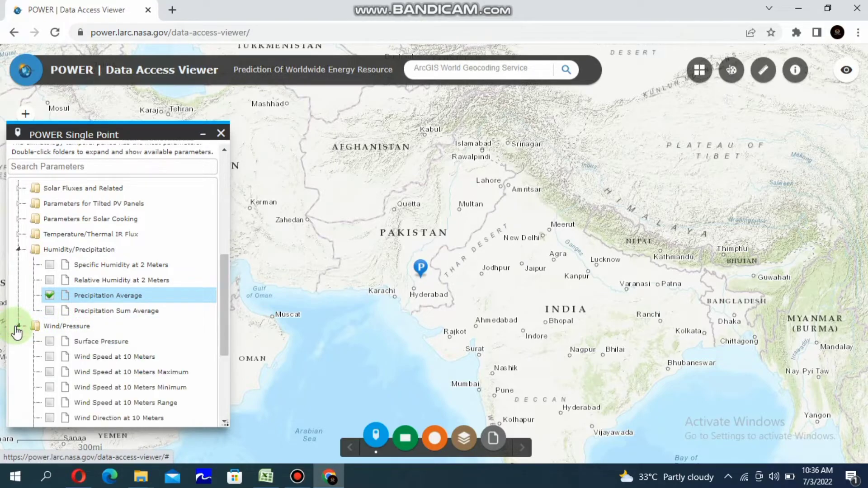
left_click(18, 326)
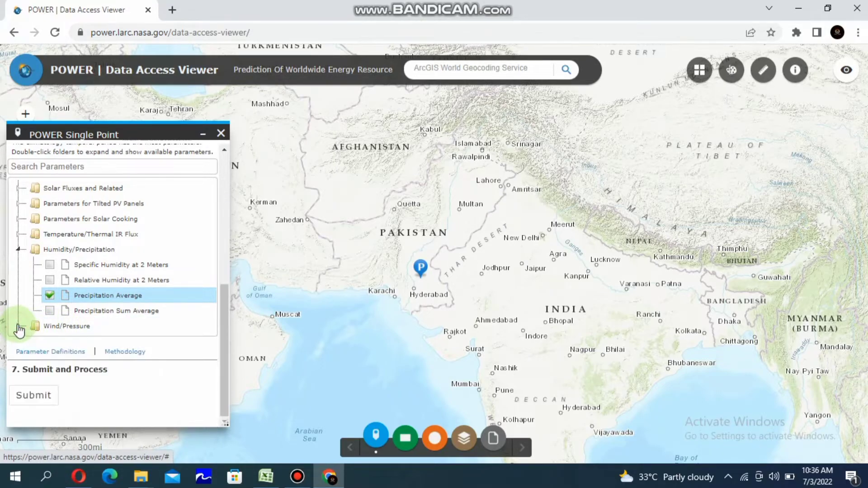
left_click(18, 234)
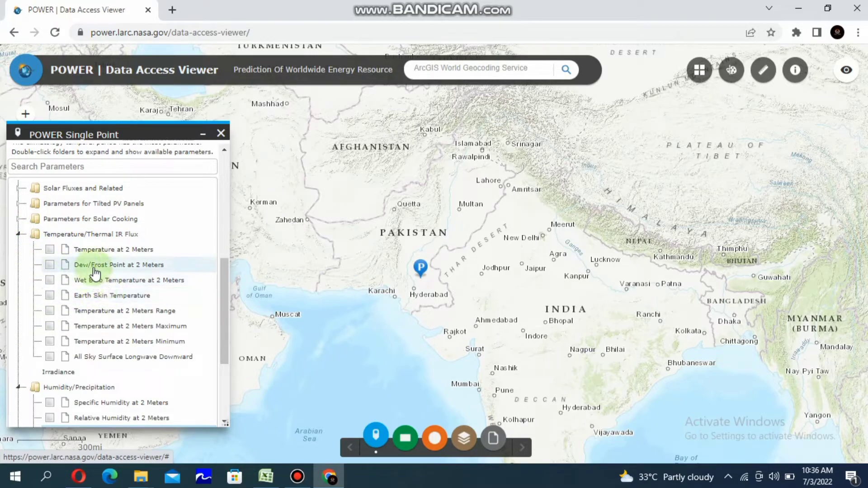
left_click(48, 250)
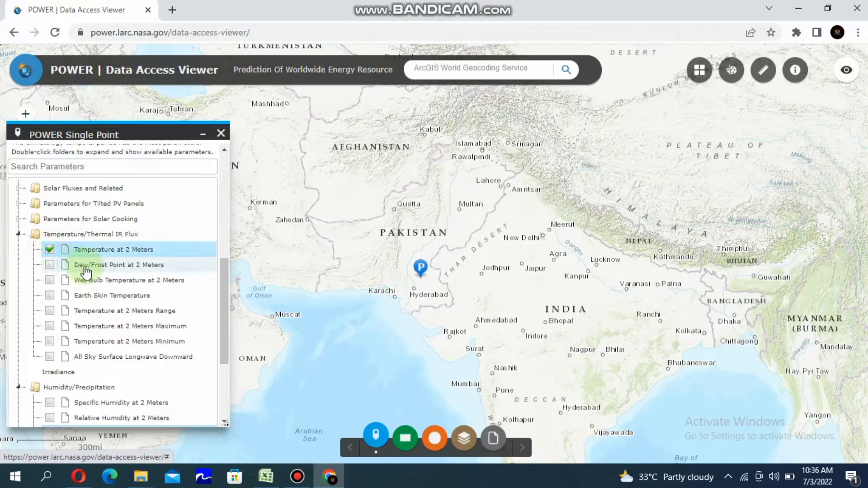
scroll(101, 281, "down", 3)
scroll(101, 287, "down", 1)
scroll(101, 324, "down", 1)
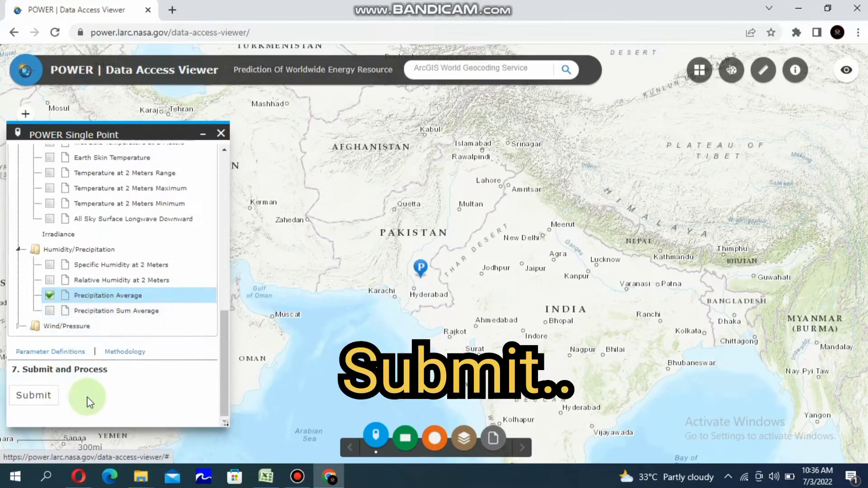
- Submit the request, download the CSV output and show it in its folder
left_click(39, 395)
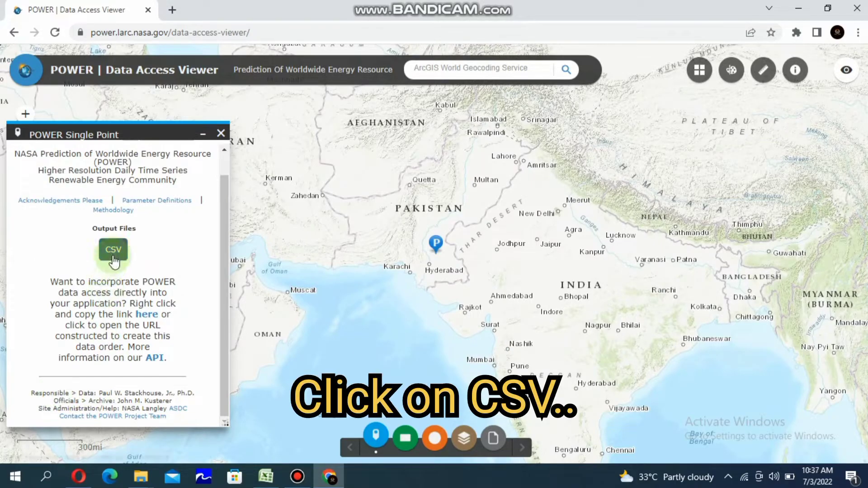
left_click(121, 255)
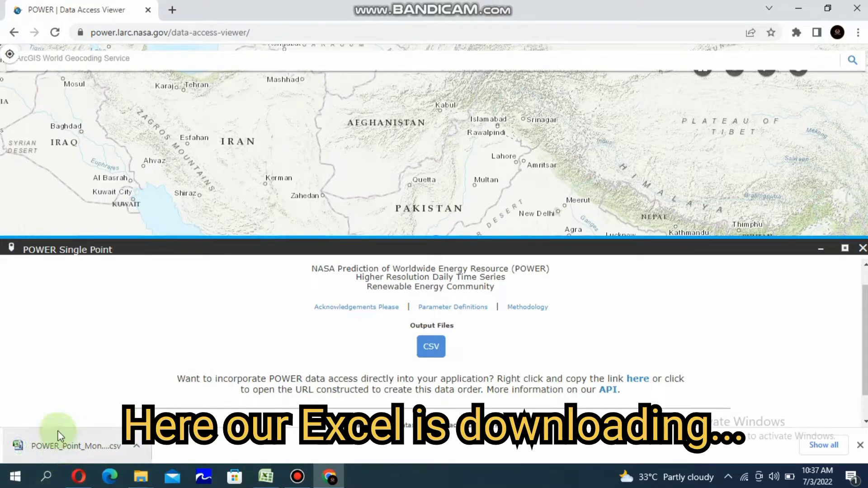
left_click(135, 445)
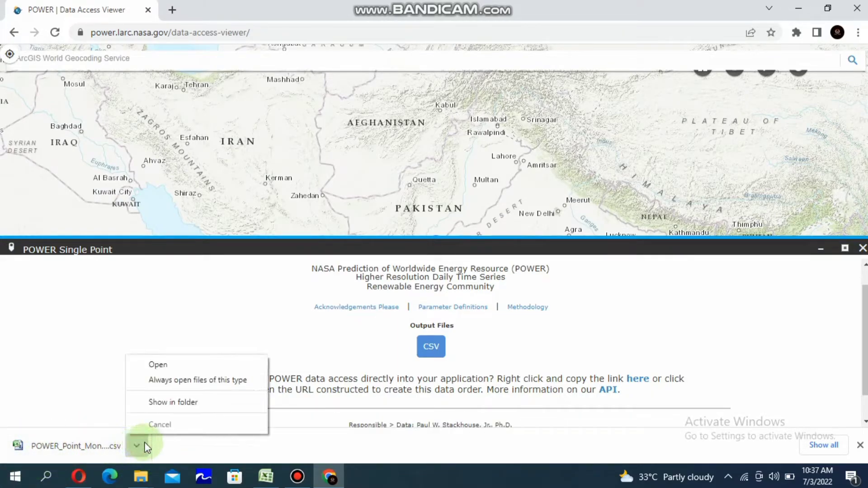
left_click(163, 404)
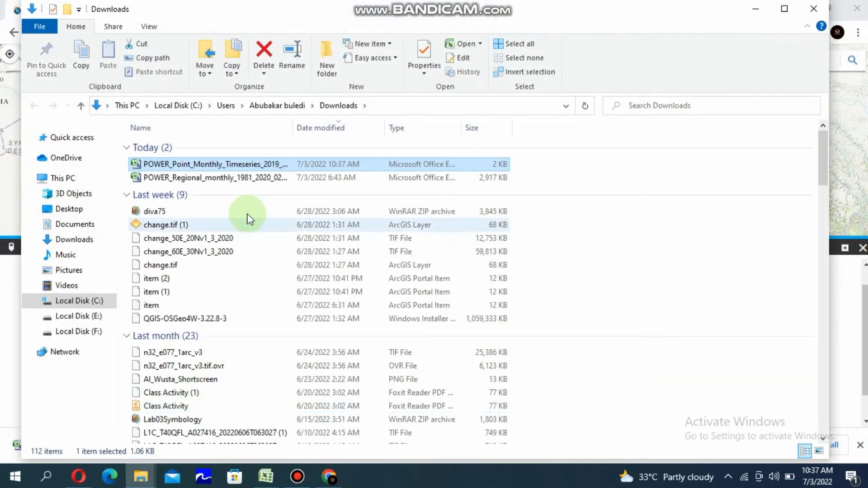
- Open the POWER_Point CSV in Excel and review the 2019–2021 monthly values
double_click(265, 169)
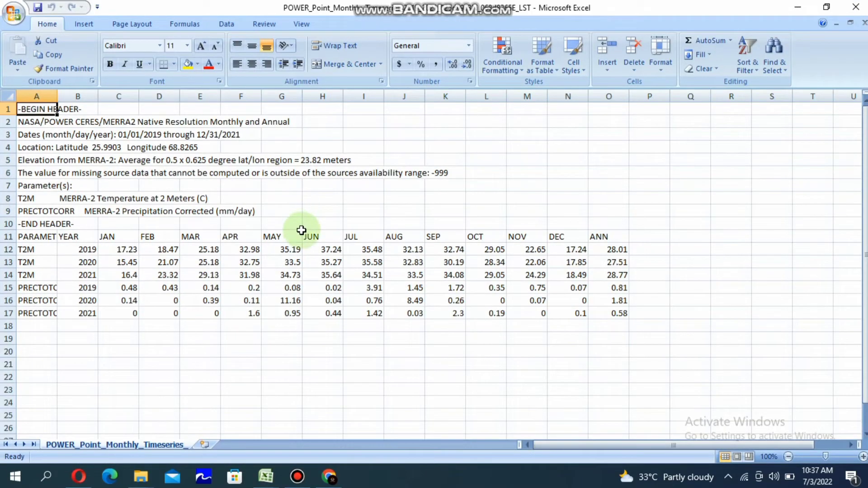
scroll(299, 212, "down", 3)
scroll(301, 214, "up", 2)
scroll(305, 221, "up", 1)
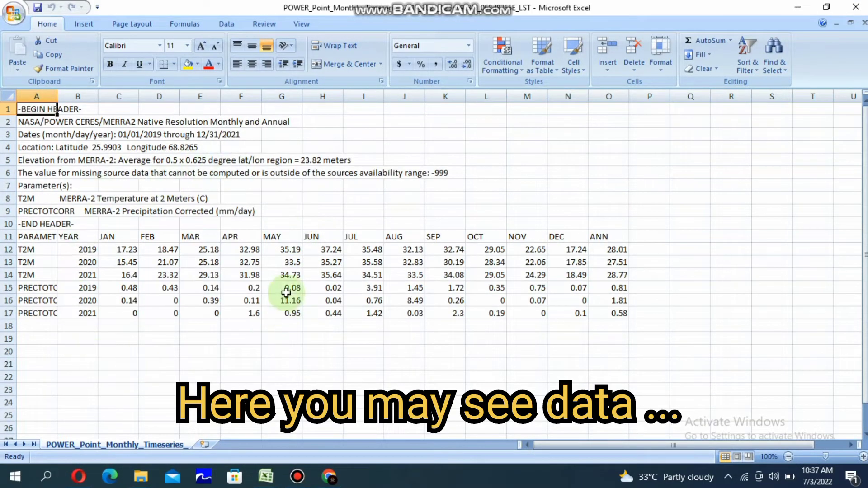
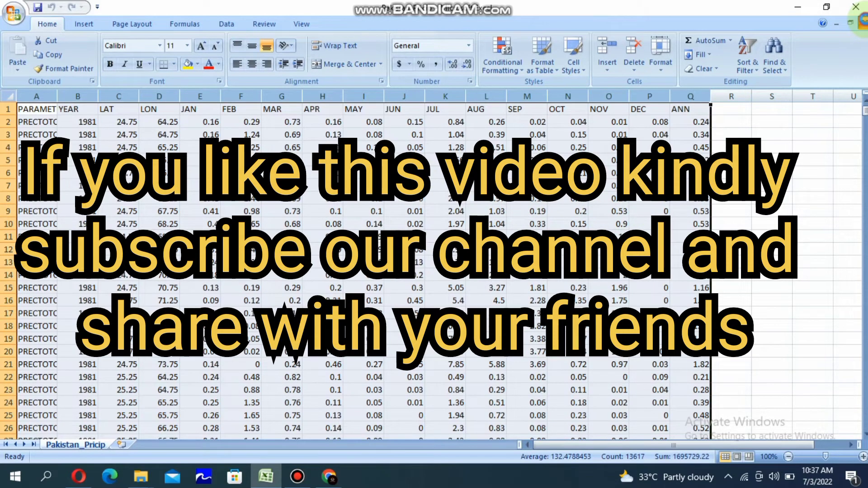
- Close the Pakistan precipitation workbook, quit Excel, and close the Downloads folder window
left_click(860, 22)
left_click(856, 7)
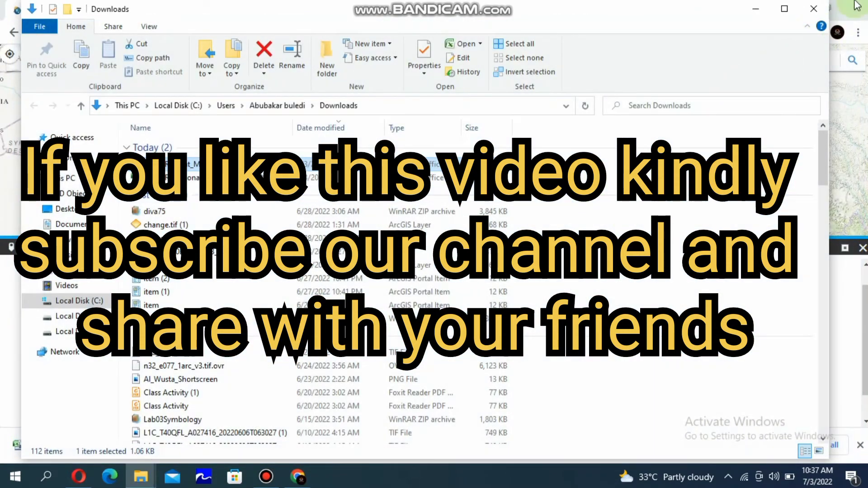
left_click(816, 8)
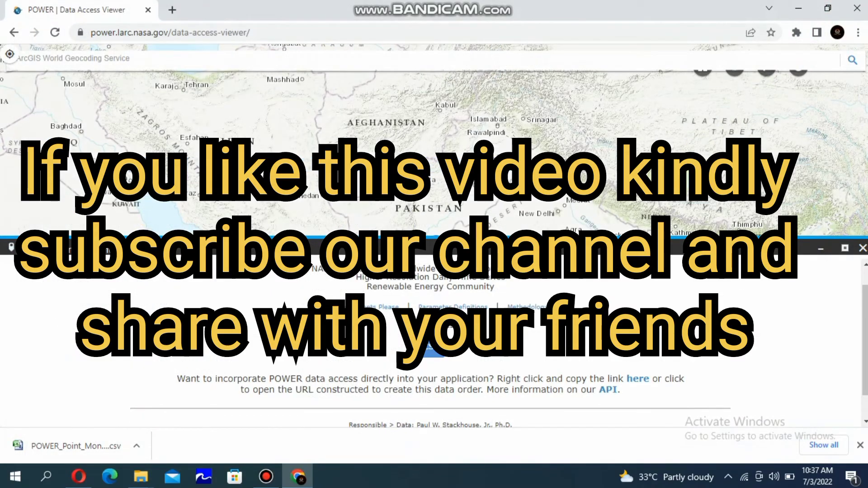
- Close the data-request panel and pan the map northwest toward Iran and Turkmenistan
left_click(863, 248)
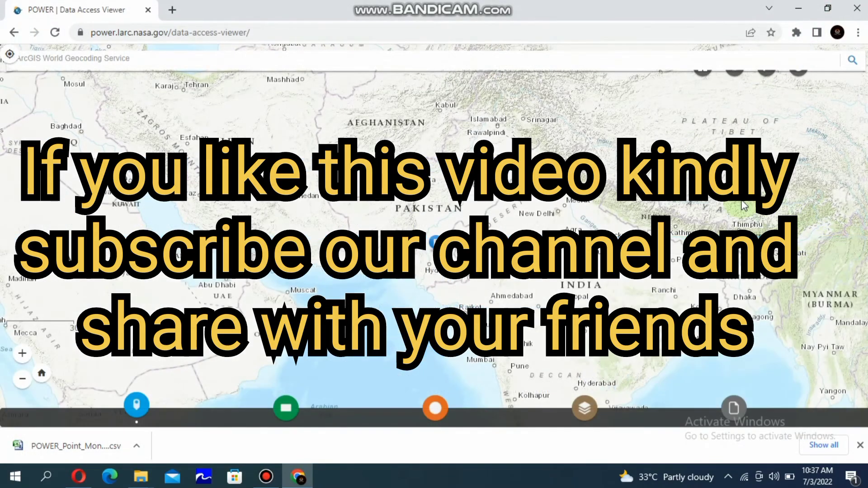
mouse_move(593, 215)
left_mouse_down()
mouse_move(661, 284)
mouse_move(598, 220)
left_mouse_up()
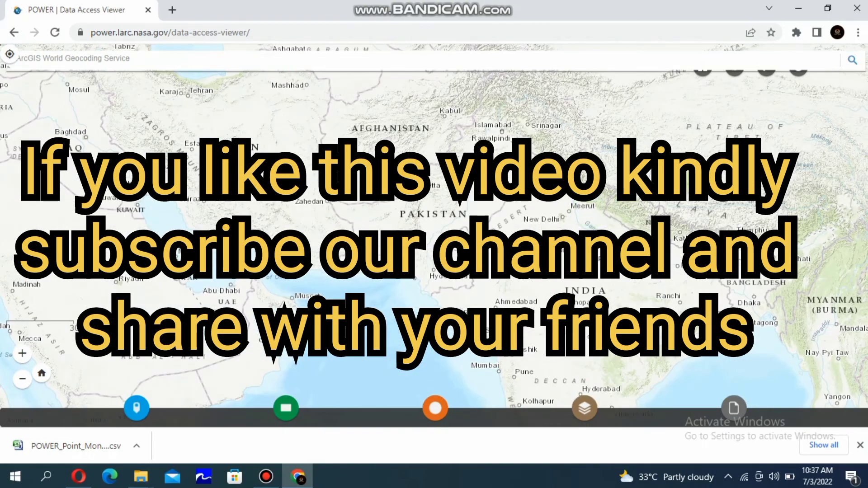
left_click_drag(512, 132, 558, 154)
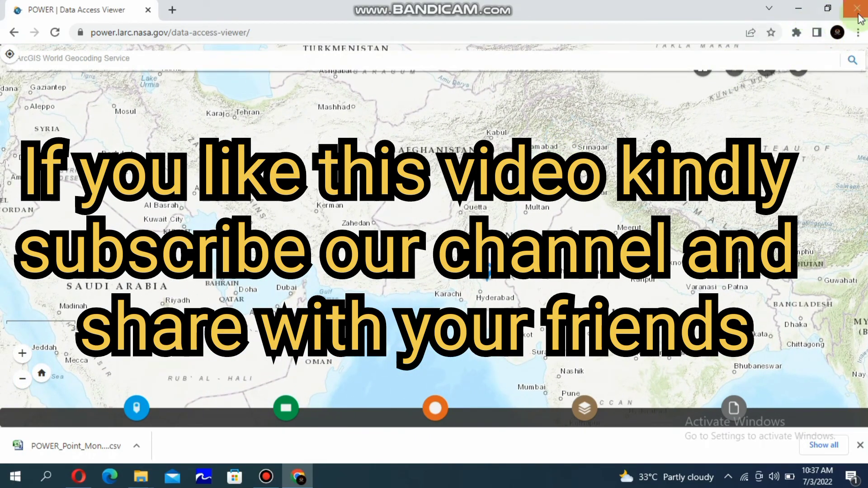